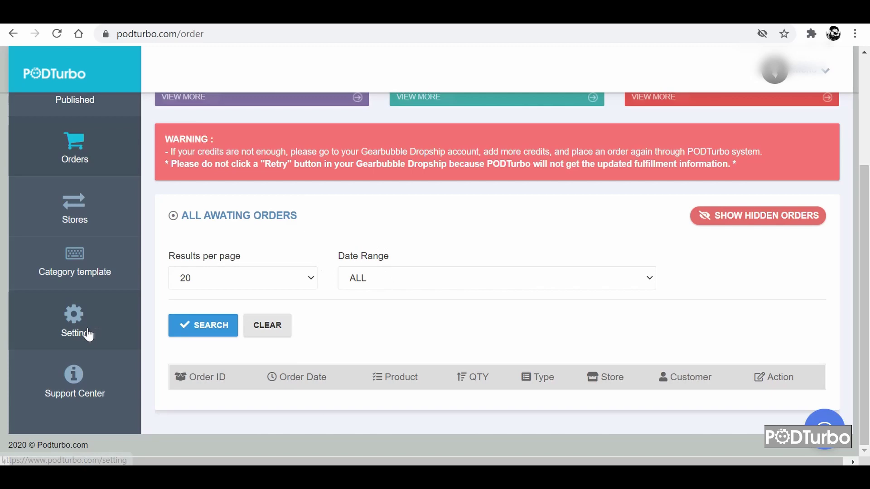
Check the saved Gearbubble API key with auto-order enabled, then return to Awaiting Orders
click(89, 334)
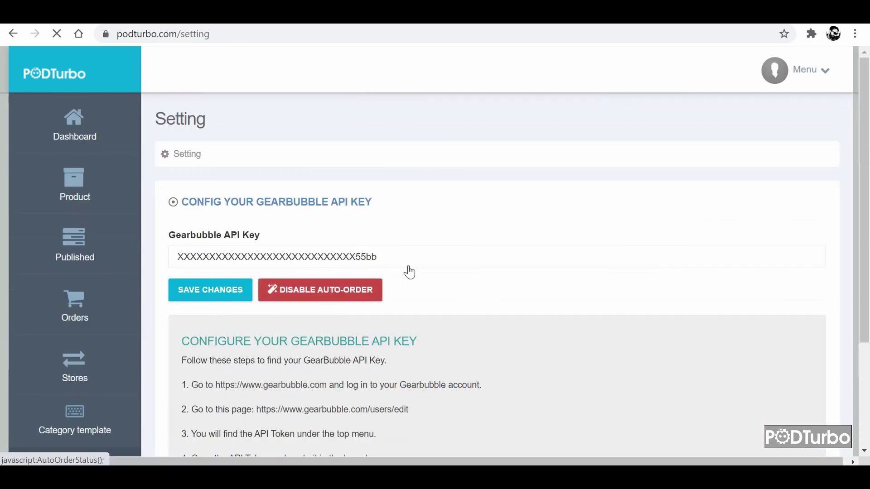
scroll(445, 262, down, 3)
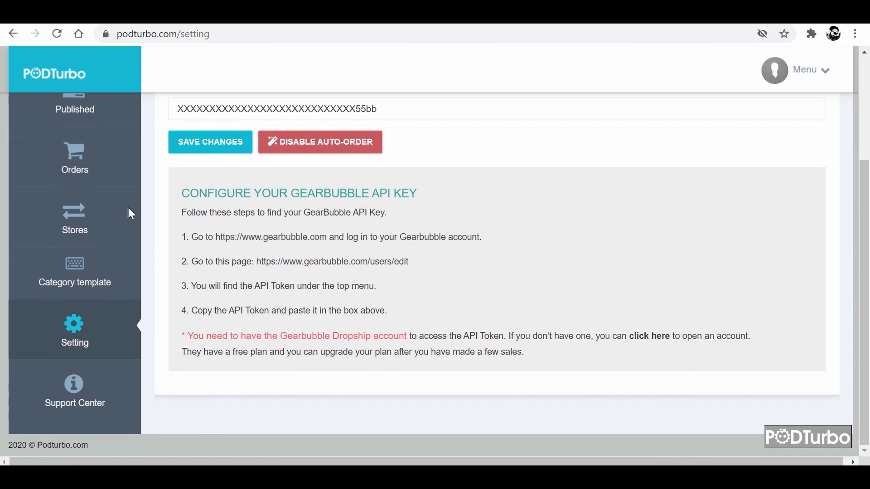
scroll(231, 286, up, 3)
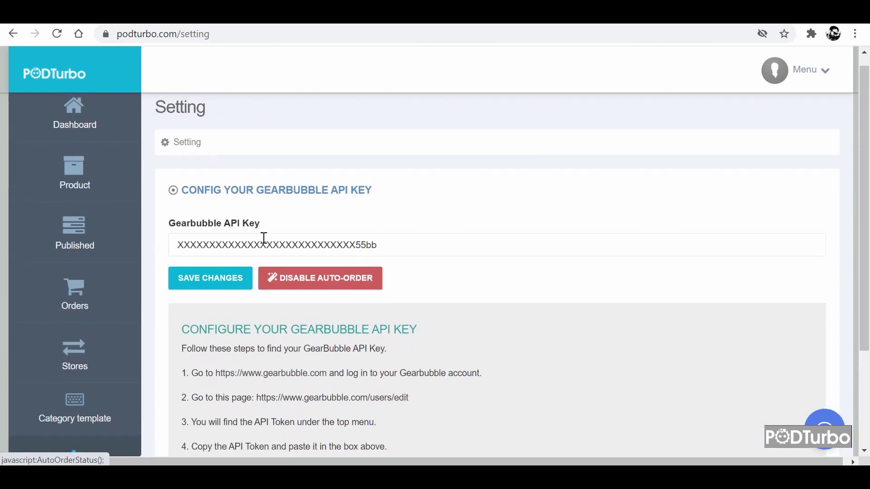
scroll(285, 226, down, 3)
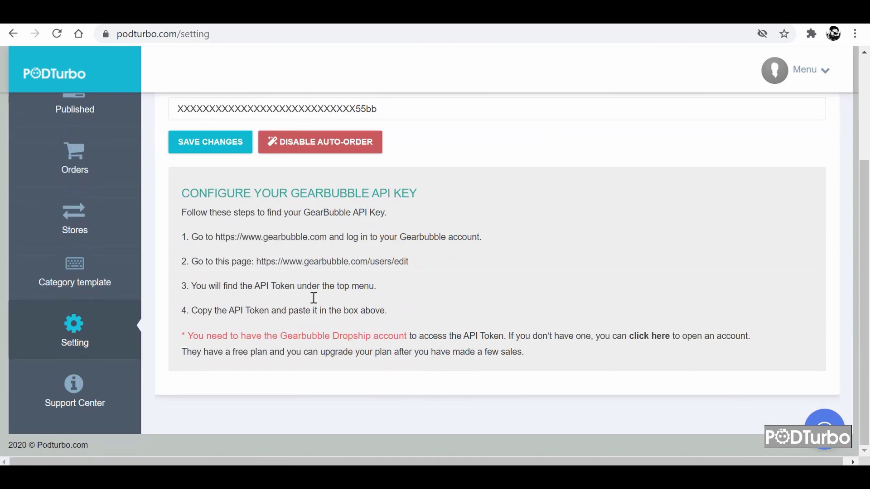
scroll(462, 309, up, 1)
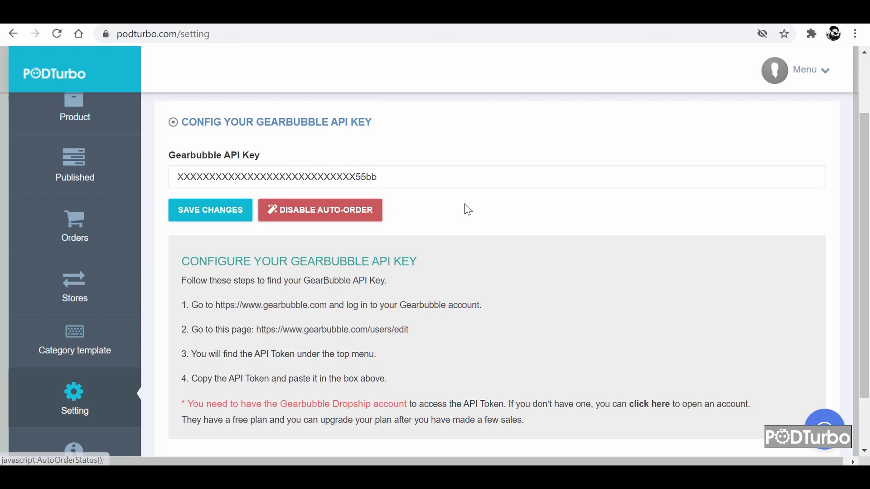
scroll(266, 297, up, 2)
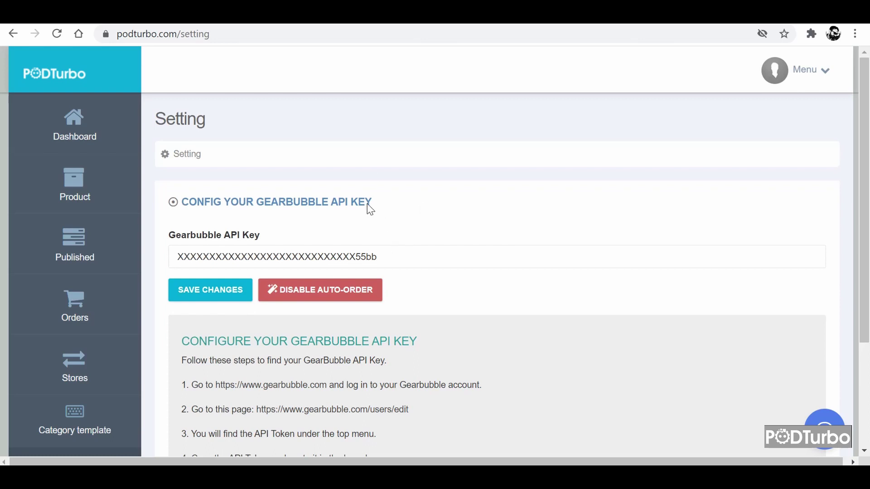
mouse_move(75, 307)
click(193, 295)
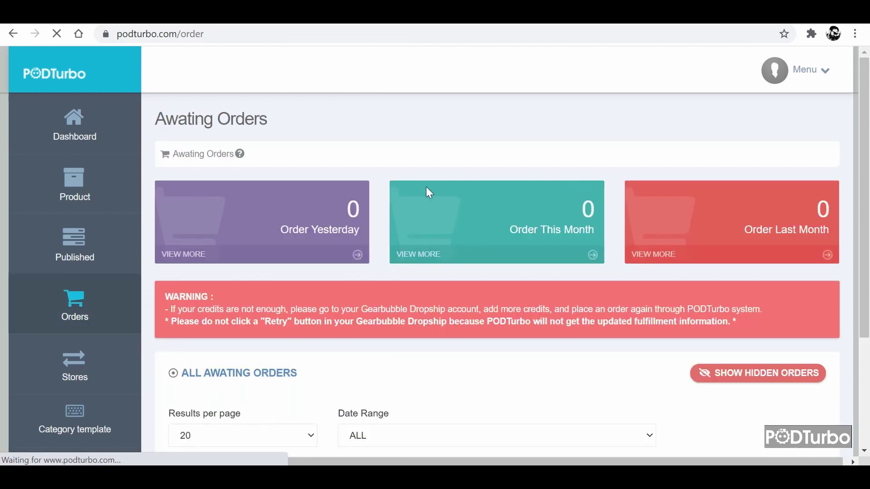
scroll(423, 204, down, 2)
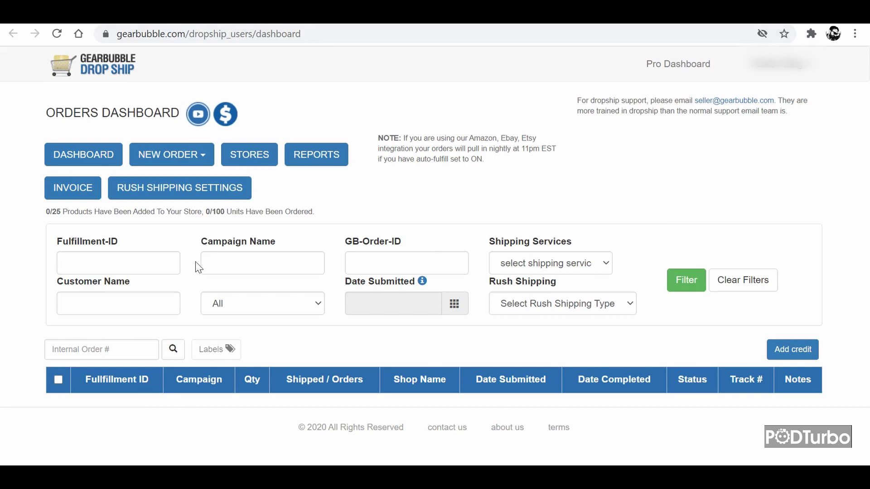
Choose Bulk Order from the NEW ORDER options on the Gearbubble orders dashboard
click(169, 164)
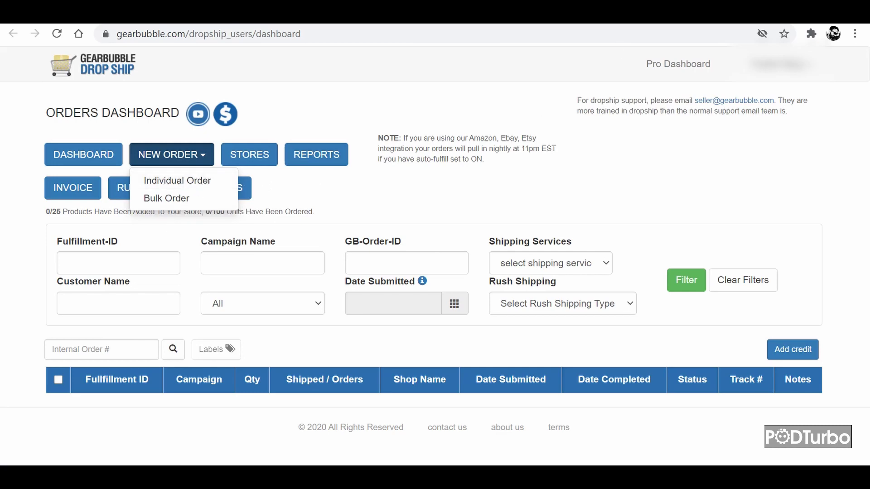
click(176, 180)
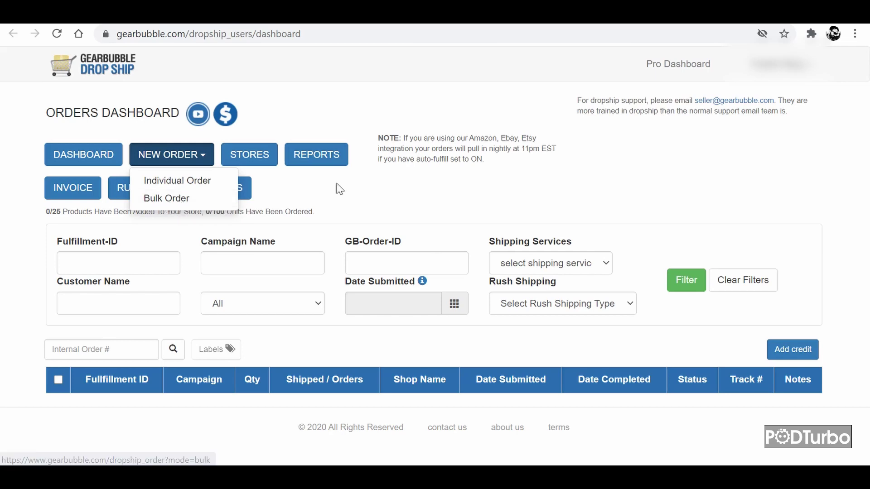
Start the Gearbubble bulk order at its campaign-selection step
click(149, 207)
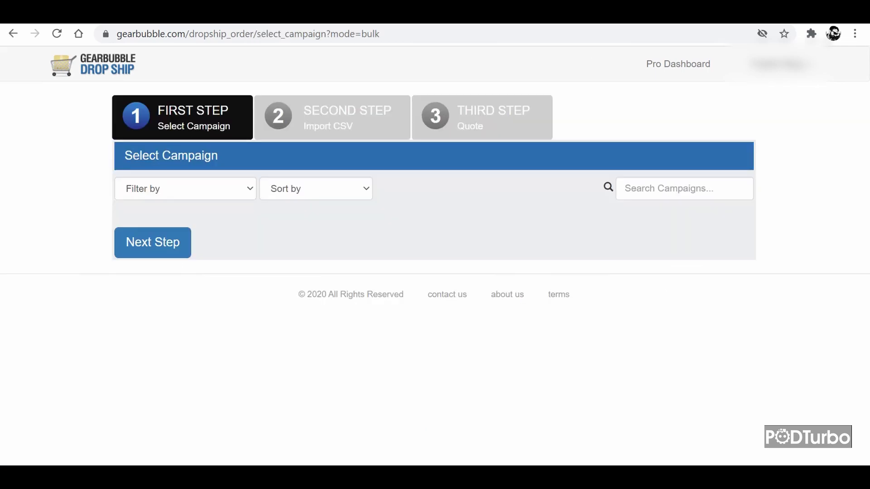